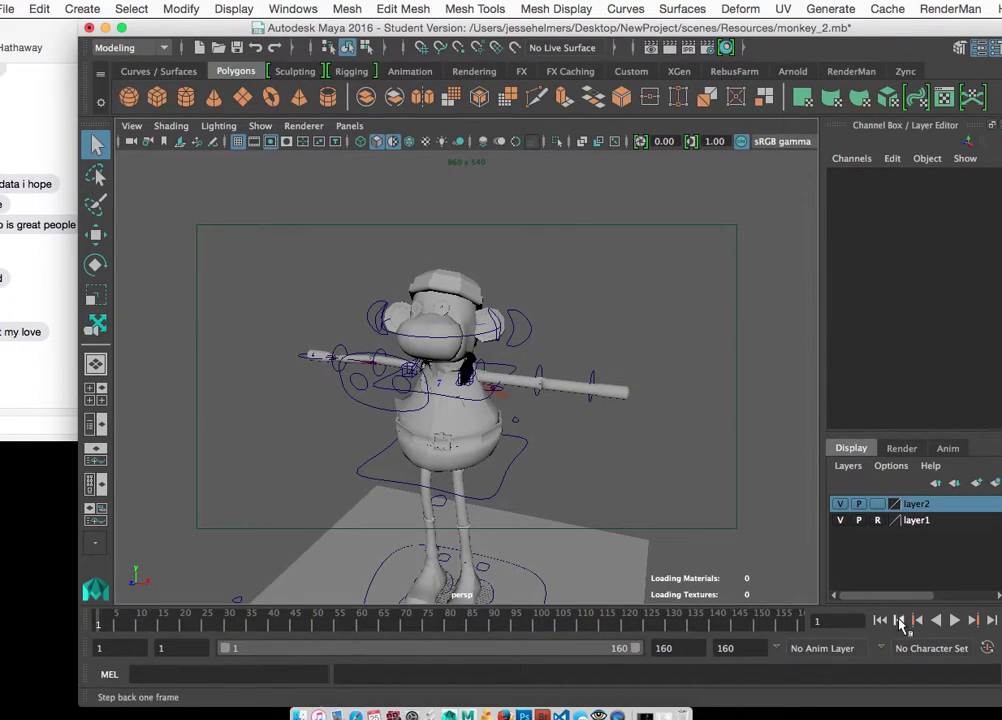
# Step: Play the 160-frame ear animation, rewind to frame 1, and select the L_Ear_CTRL_CRV curve
pyautogui.click(955, 621)
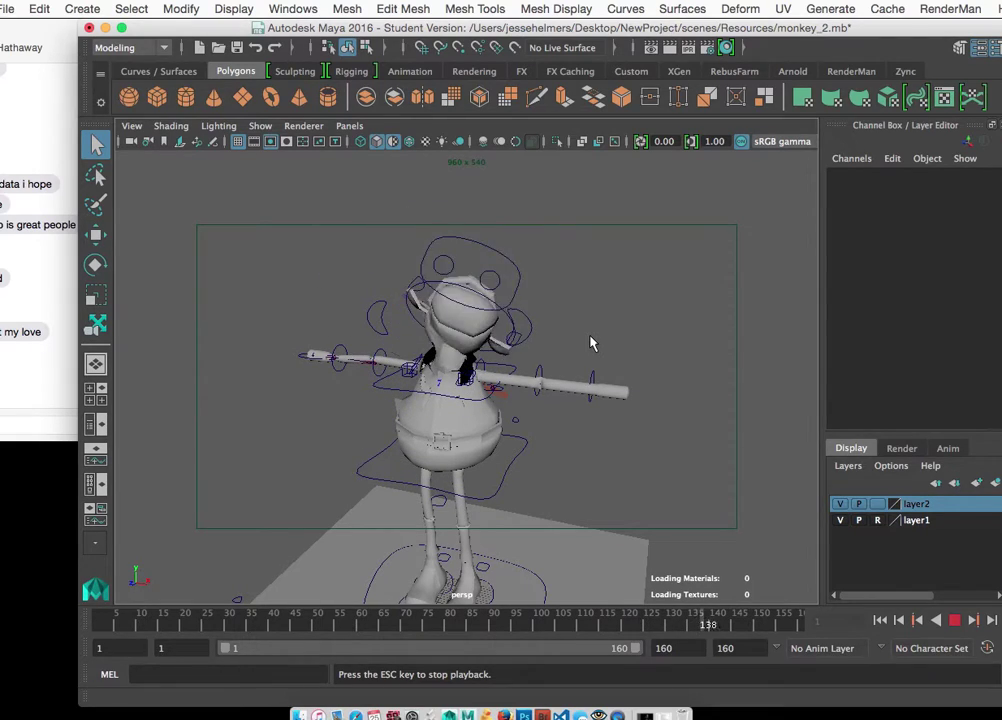
pyautogui.press('Escape')
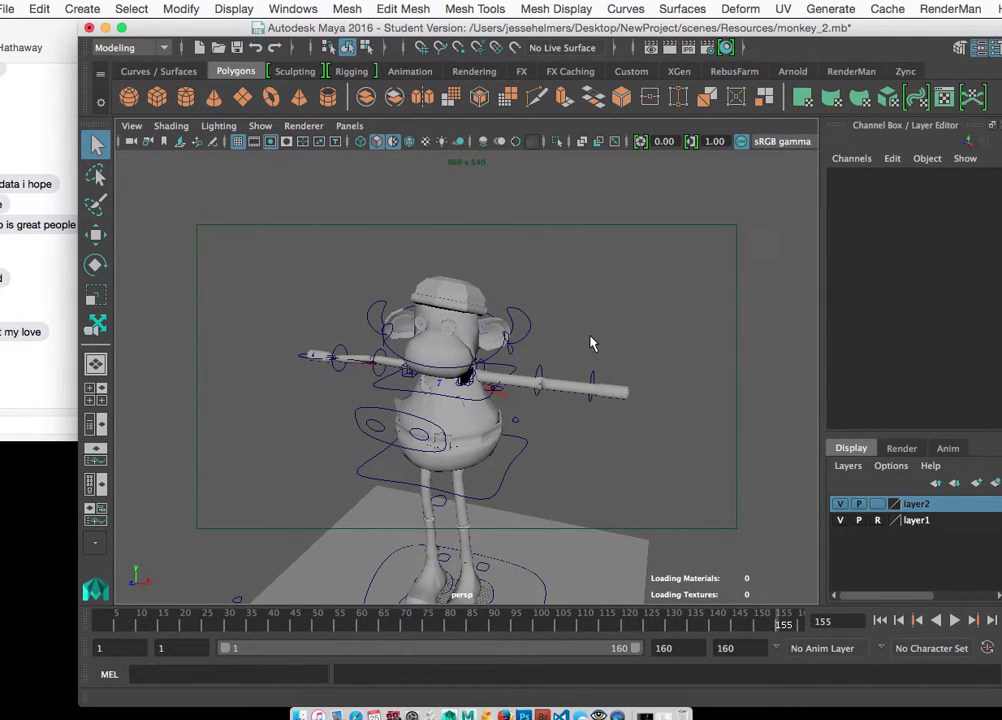
pyautogui.click(880, 620)
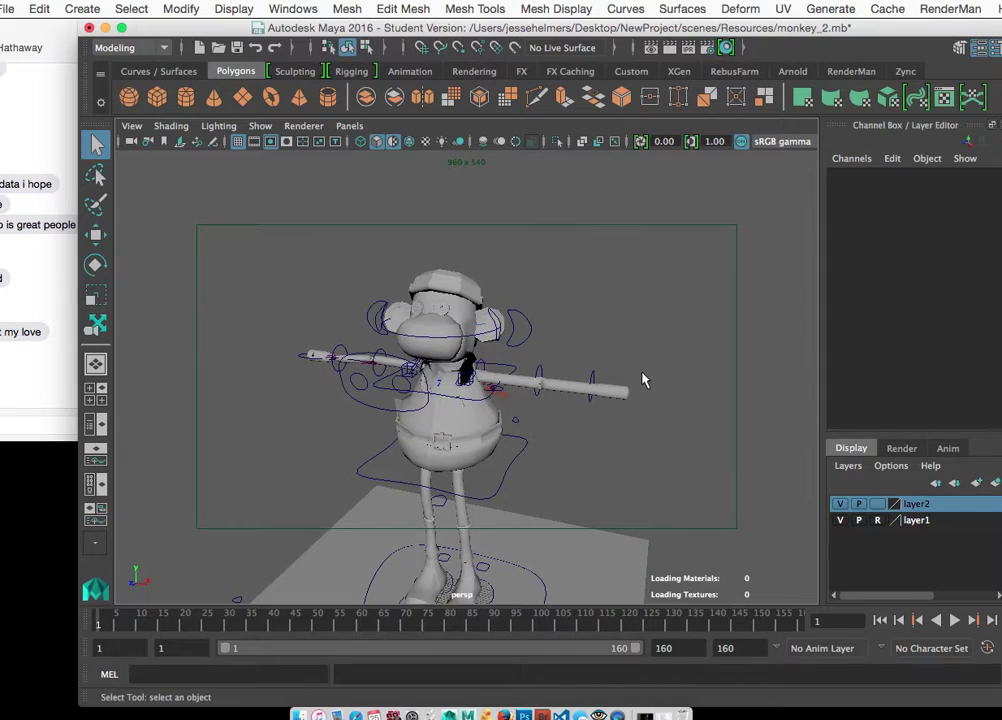
pyautogui.click(502, 341)
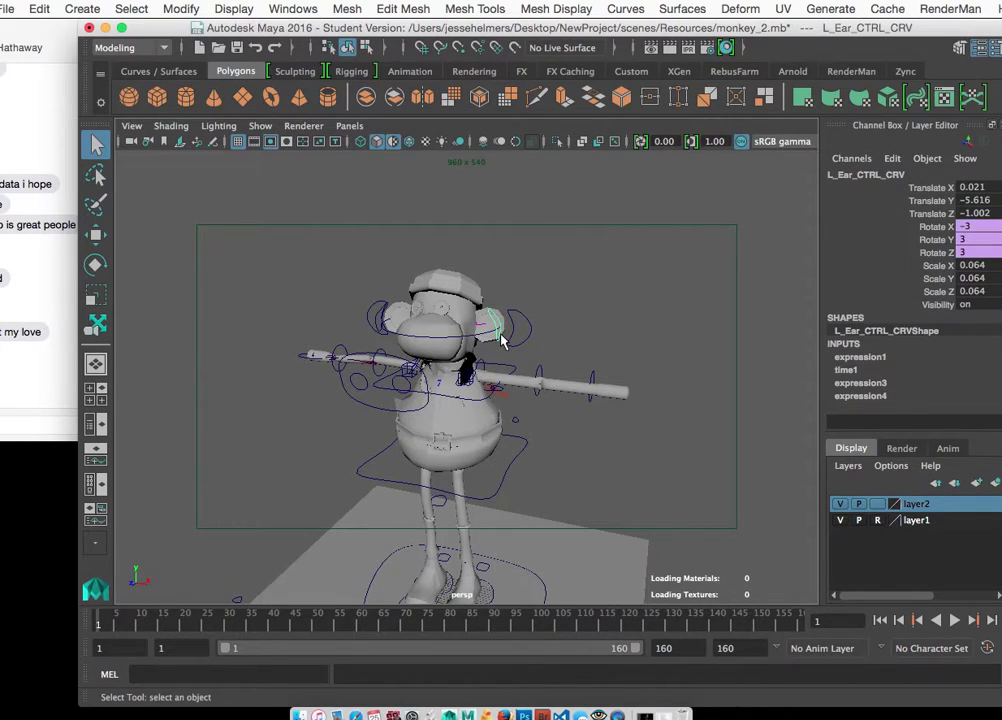
# Step: Open the Expression Editor from Animation Editors and place it beside the viewport
pyautogui.click(290, 8)
pyautogui.moveTo(420, 51)
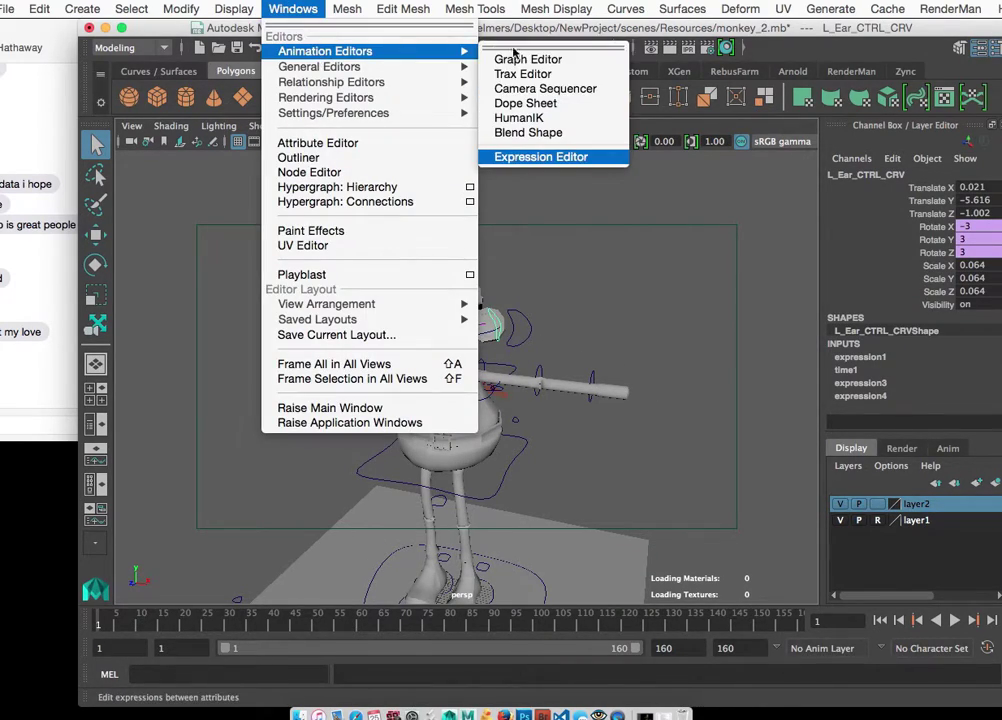
pyautogui.click(525, 158)
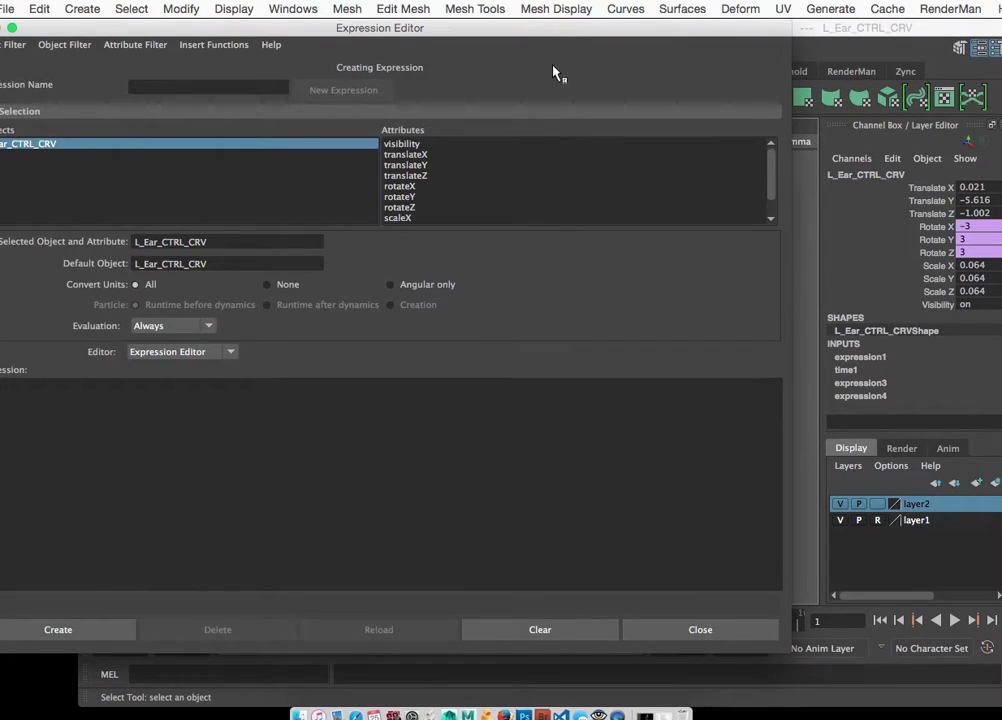
pyautogui.moveTo(543, 32); pyautogui.dragTo(967, 75)
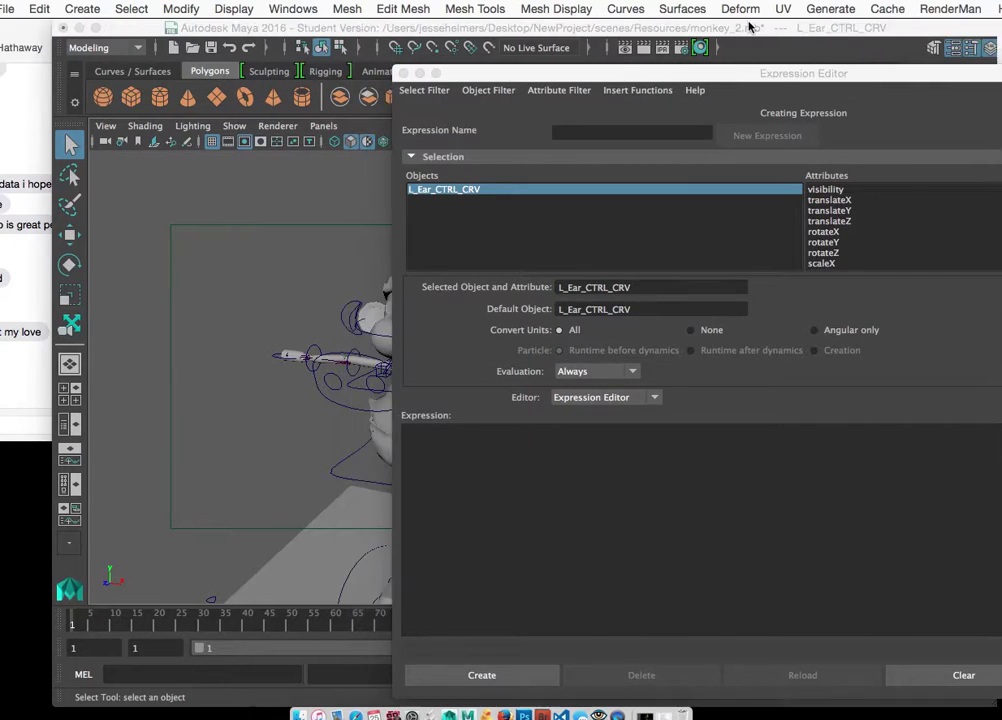
pyautogui.moveTo(866, 27); pyautogui.dragTo(656, 10)
pyautogui.moveTo(660, 68); pyautogui.dragTo(636, 22)
# Step: Review the left ear's rotateY, rotateX and rotateZ expressions, ending on expression3
pyautogui.click(812, 197)
pyautogui.scroll(-1, 812, 200)
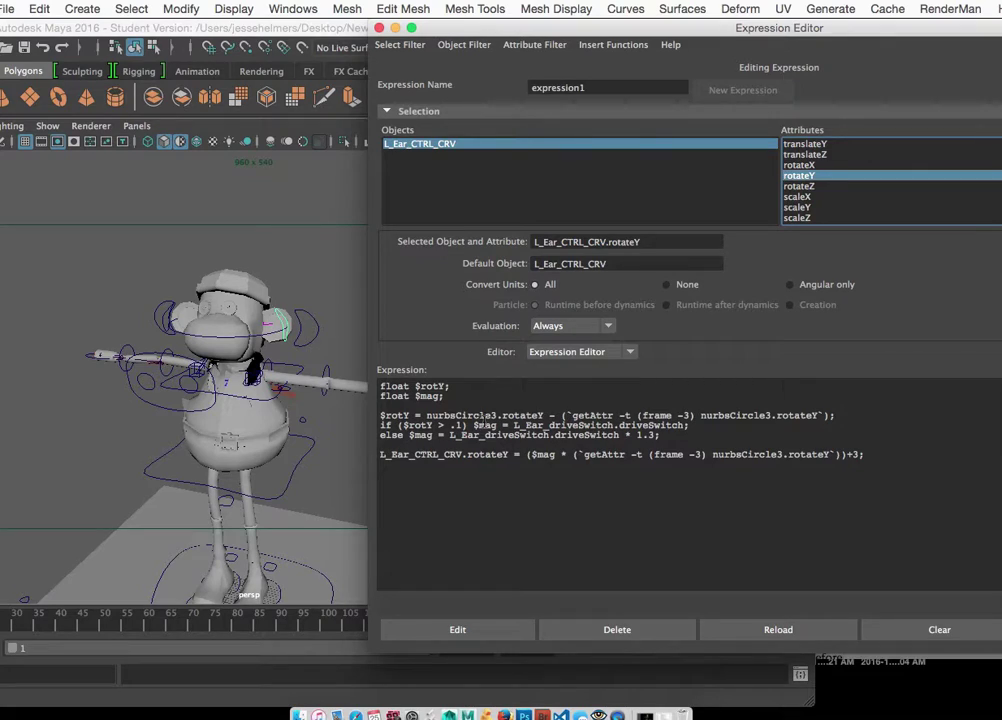
pyautogui.moveTo(566, 415); pyautogui.dragTo(818, 409)
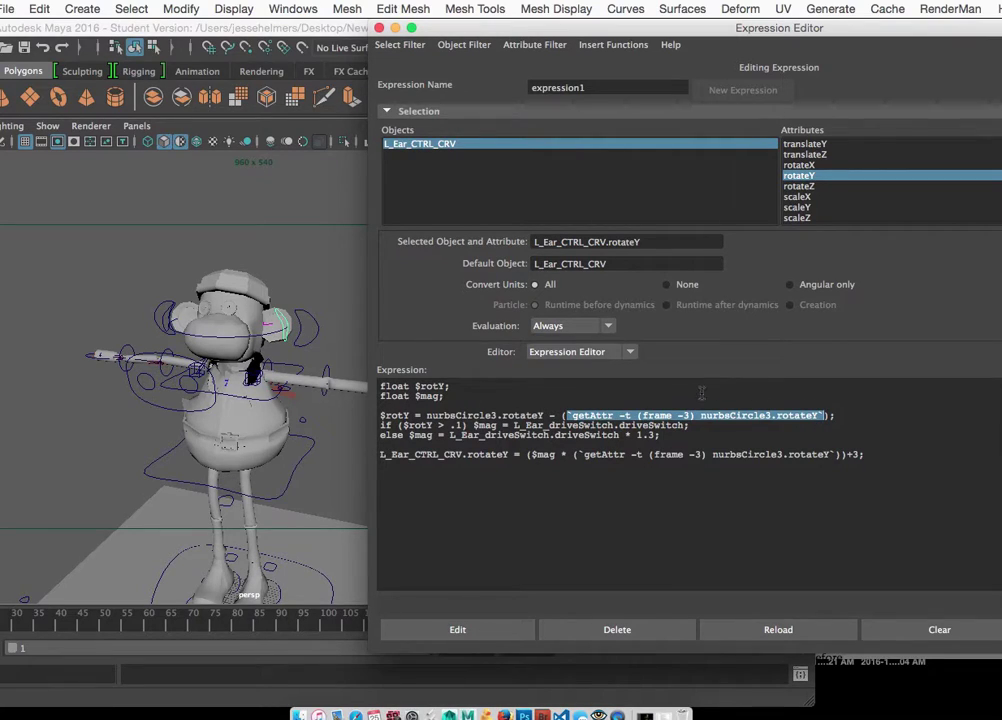
pyautogui.click(633, 490)
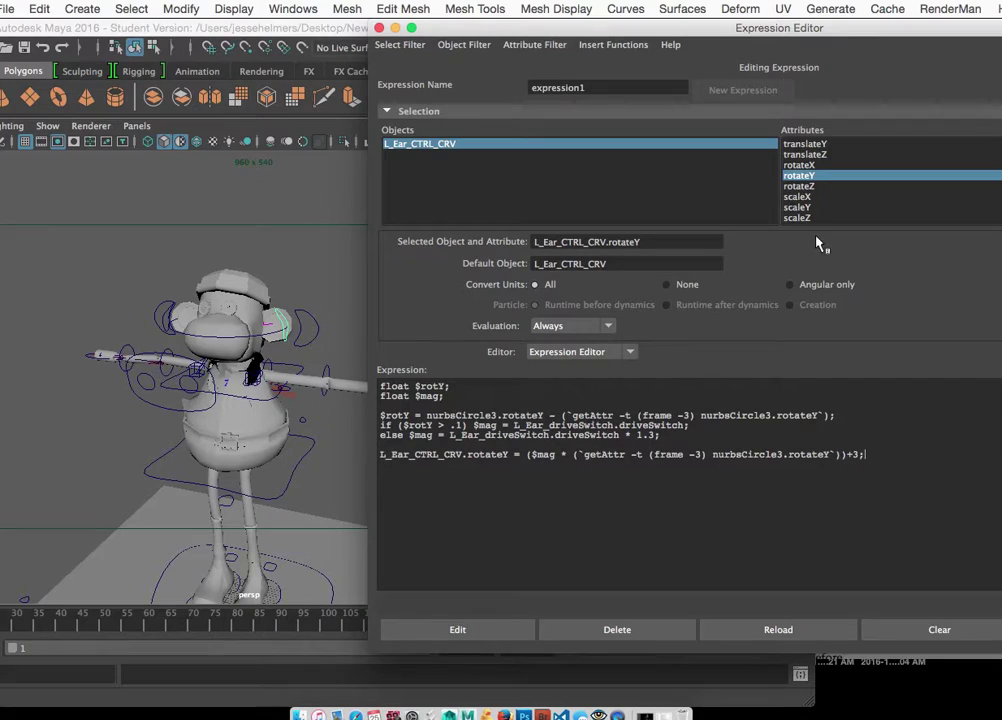
pyautogui.click(810, 166)
pyautogui.click(805, 177)
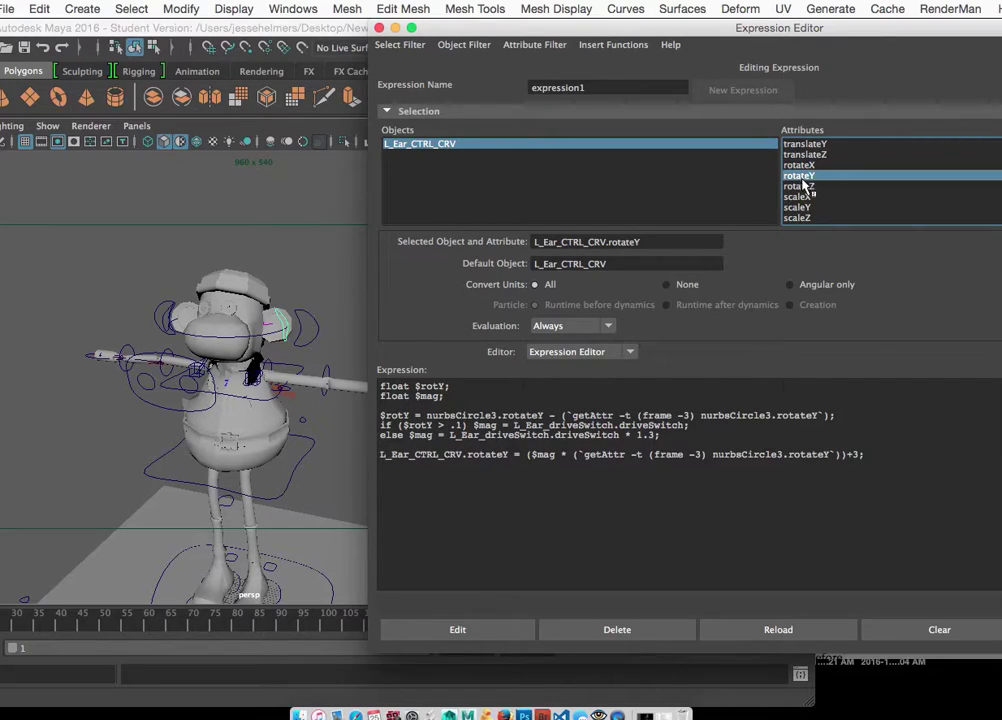
pyautogui.click(800, 187)
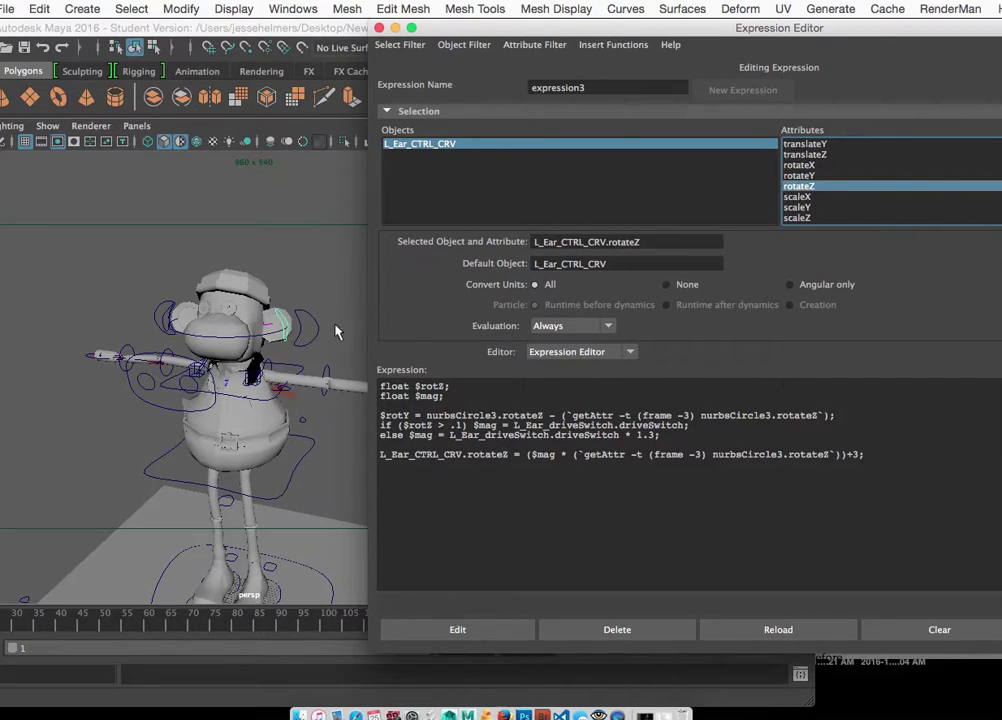
# Step: Select the R_Ear_driveSwitch object and load its driveSwitch attribute in the Expression Editor
pyautogui.click(168, 325)
pyautogui.click(168, 325)
pyautogui.click(155, 320)
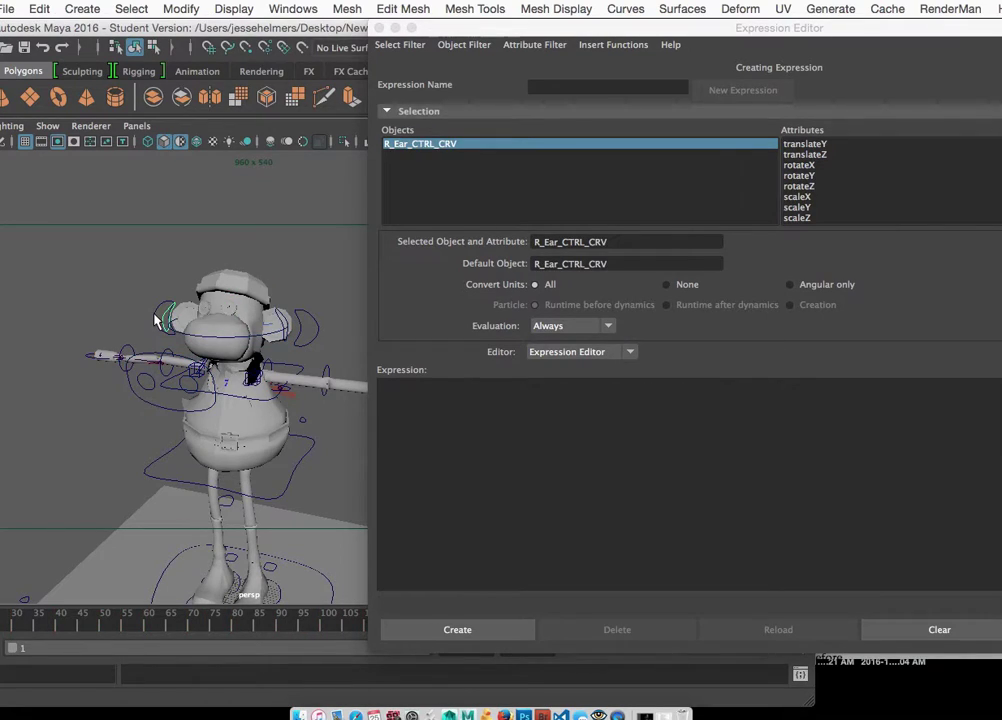
pyautogui.scroll(-1, 805, 183)
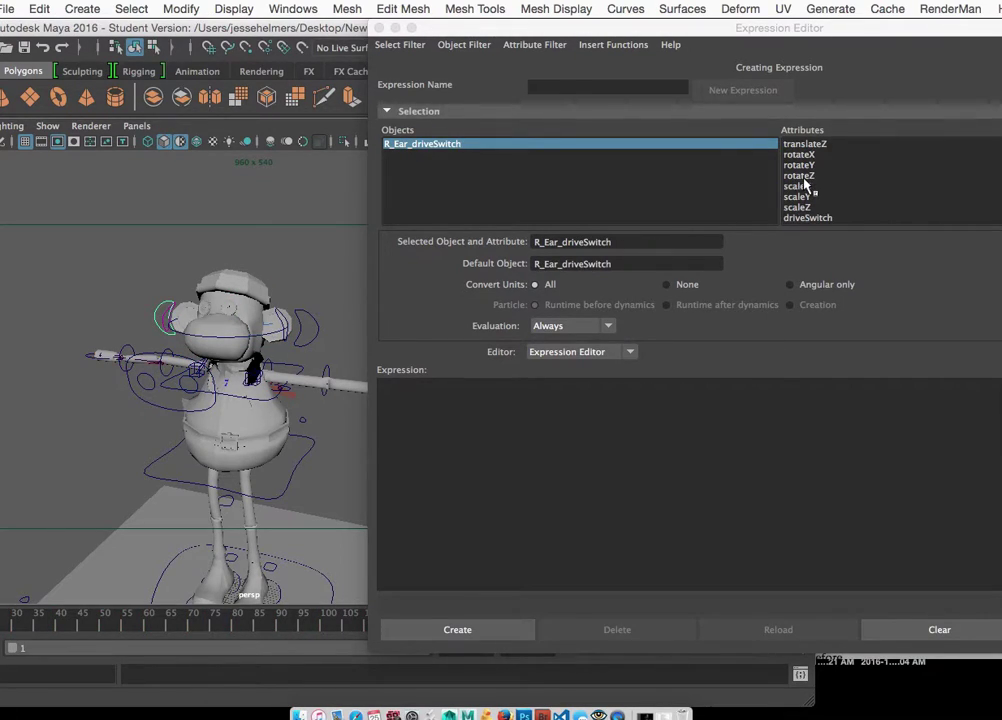
pyautogui.click(812, 218)
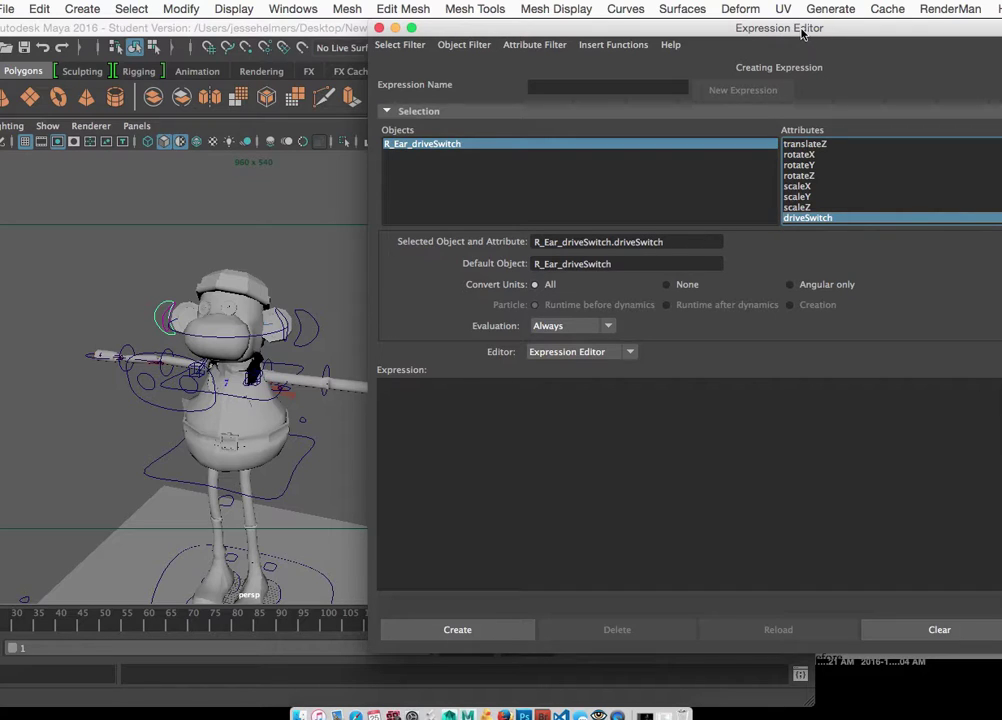
# Step: Set the right ear's Drive Switch to 0, close the editor, and play from a front view
pyautogui.moveTo(802, 35); pyautogui.dragTo(474, 550)
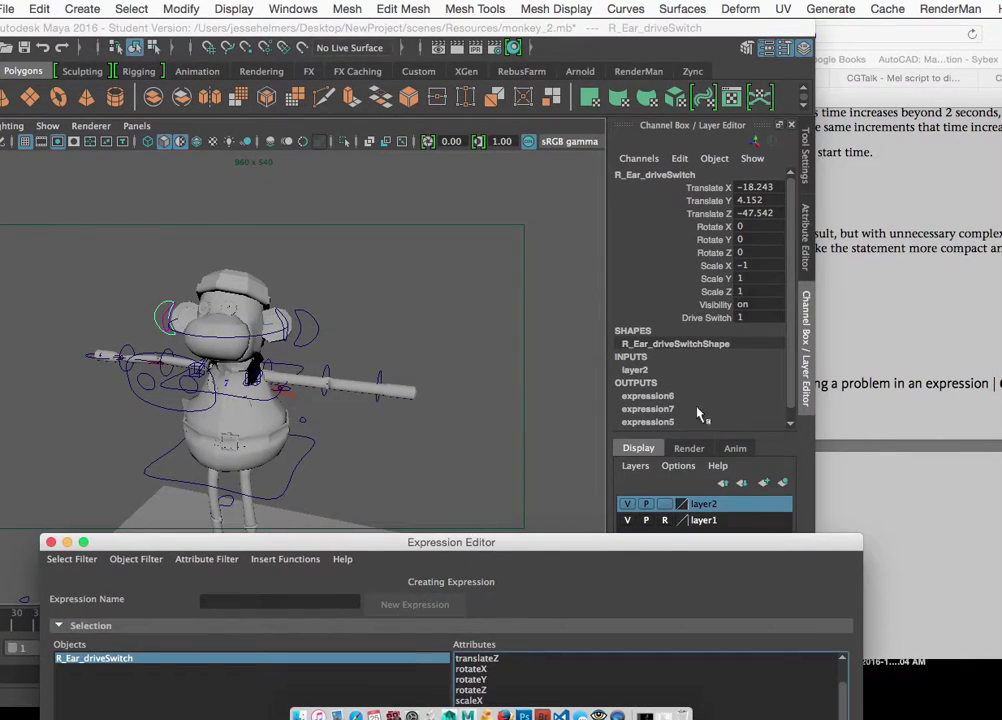
pyautogui.click(752, 317)
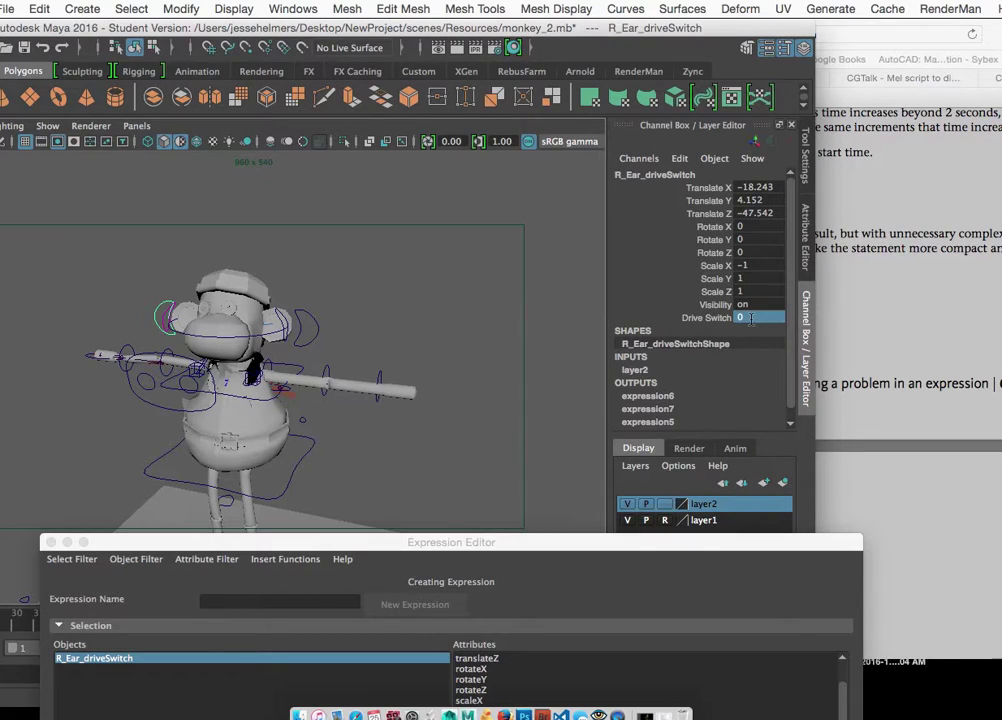
pyautogui.moveTo(452, 542); pyautogui.dragTo(560, 153)
pyautogui.click(160, 153)
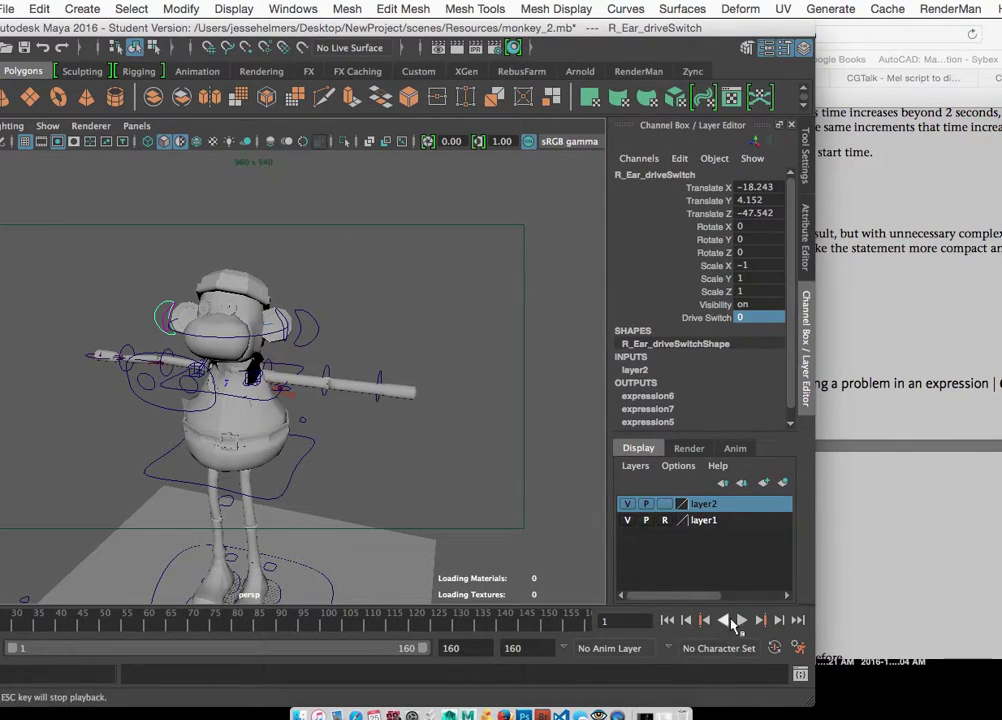
pyautogui.keyDown('alt'); pyautogui.moveTo(222, 347); pyautogui.dragTo(140, 320); pyautogui.keyUp('alt')
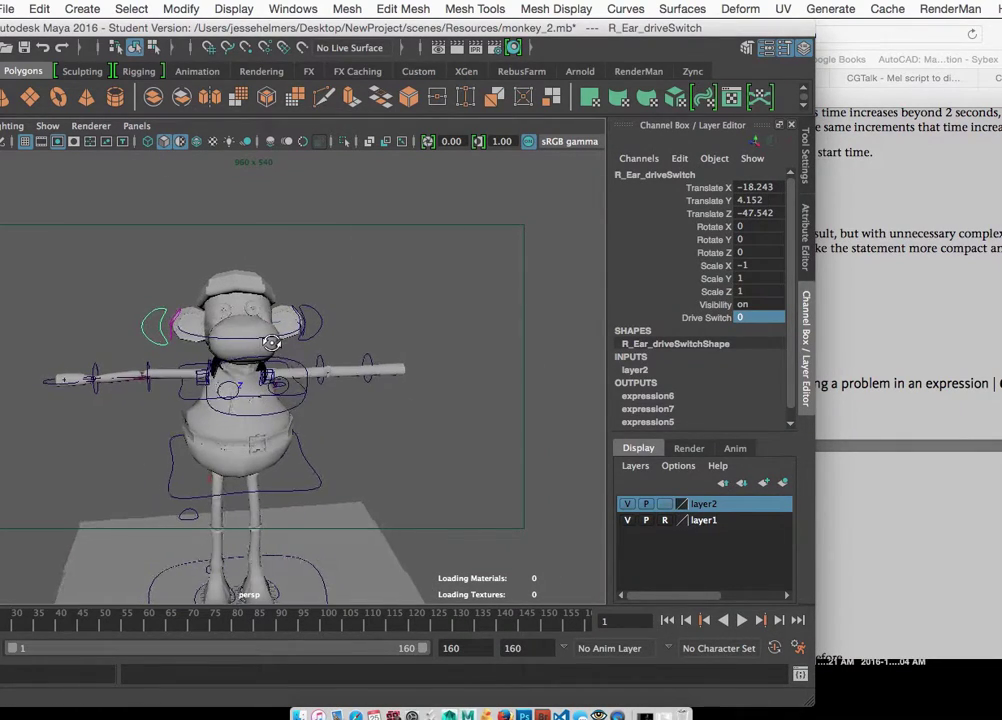
pyautogui.click(742, 620)
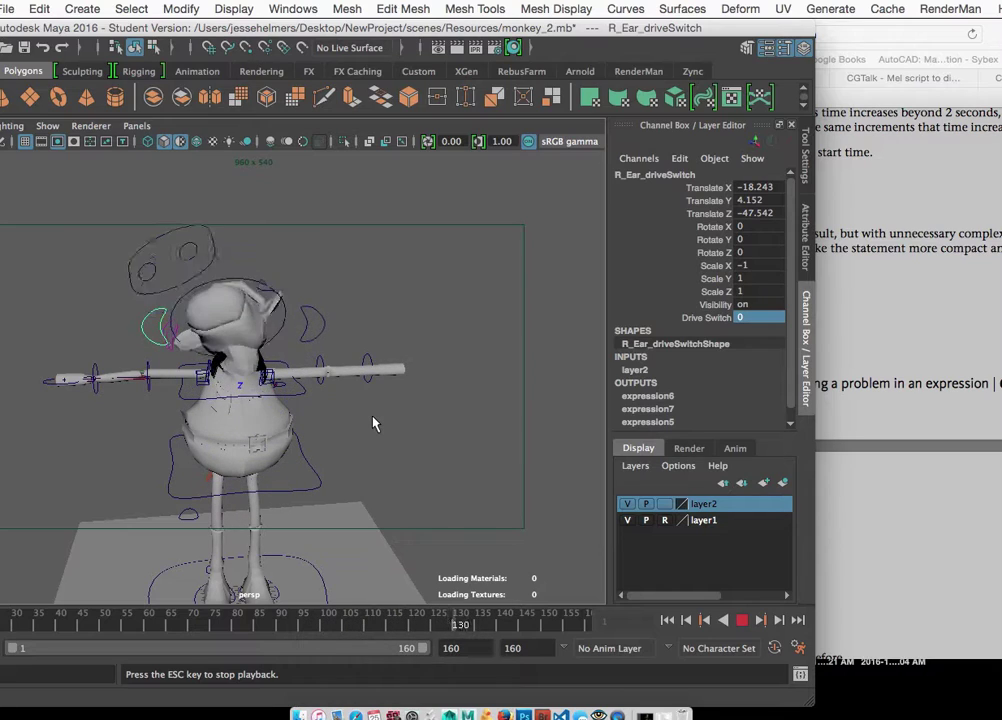
# Step: Play the ear lag with Drive Switch at 0.5 from the start, then replay it at 1
pyautogui.press('Escape')
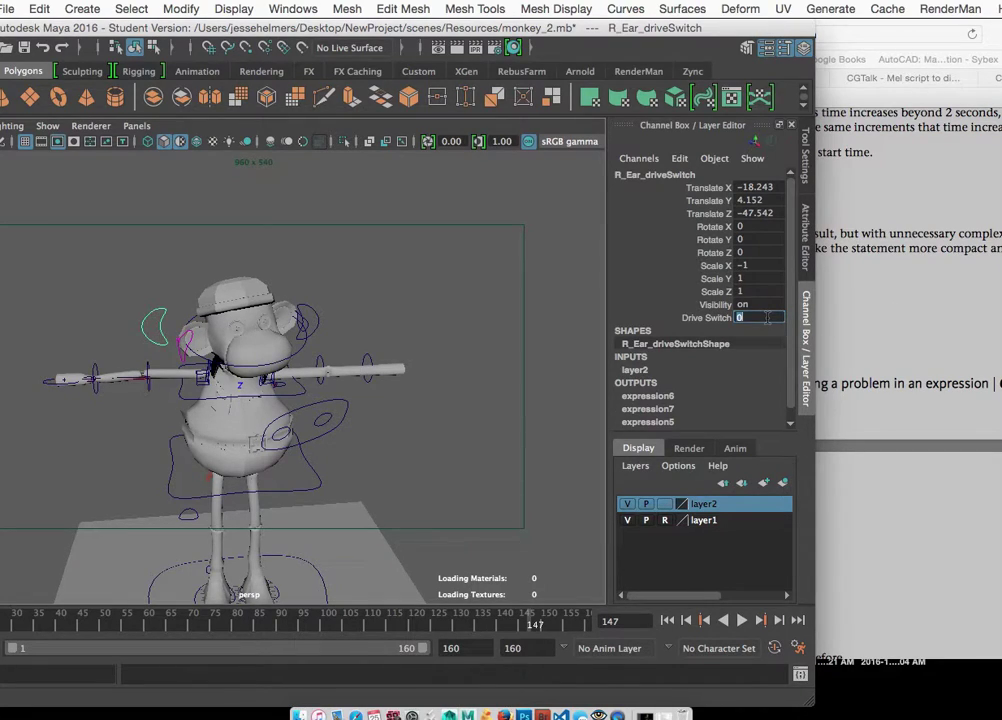
pyautogui.write('0.5')
pyautogui.press('Return')
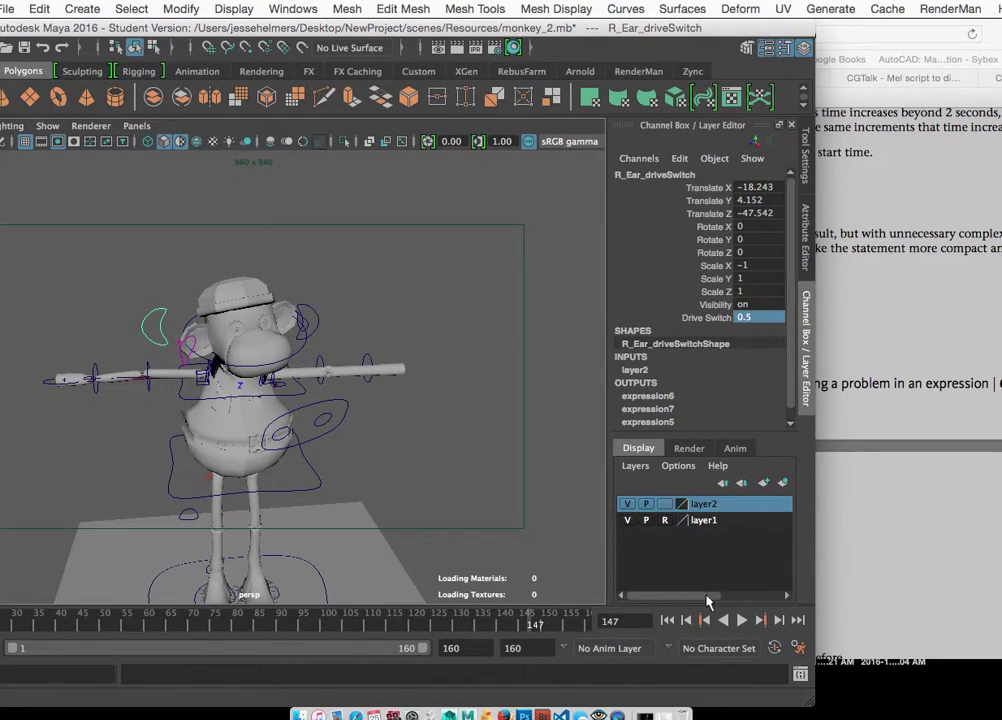
pyautogui.click(667, 620)
pyautogui.click(741, 620)
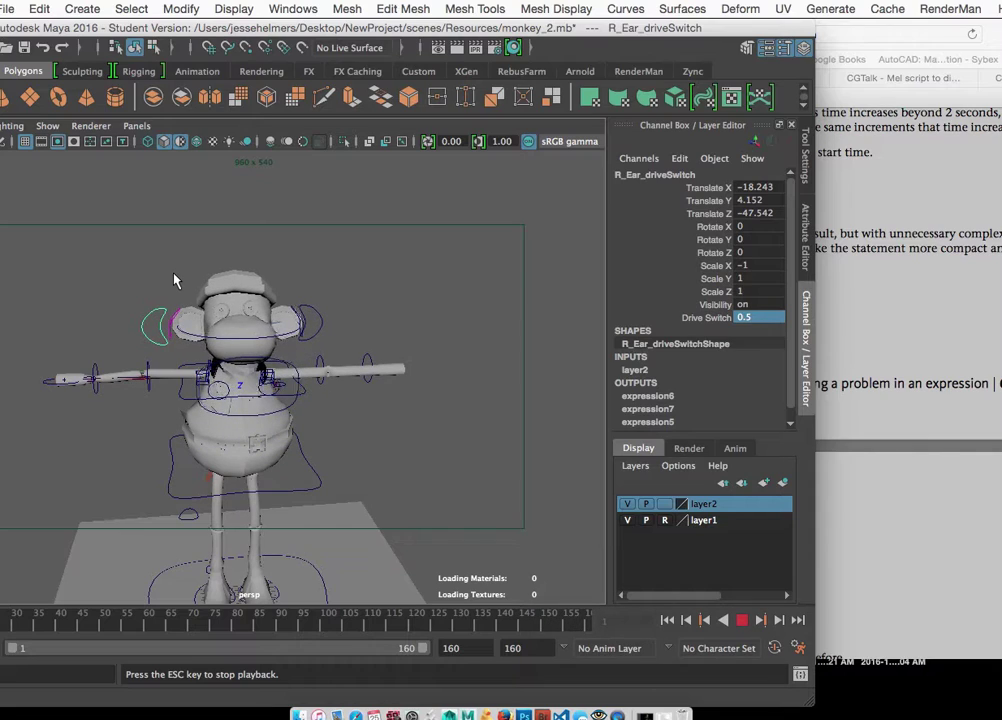
pyautogui.press('Escape')
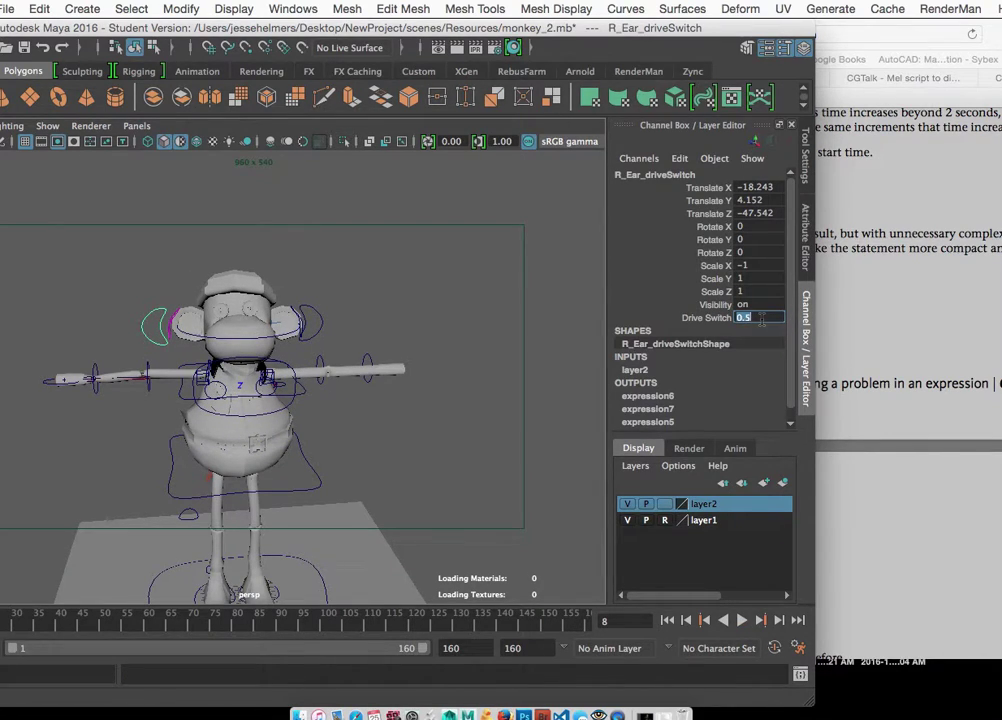
pyautogui.click(742, 621)
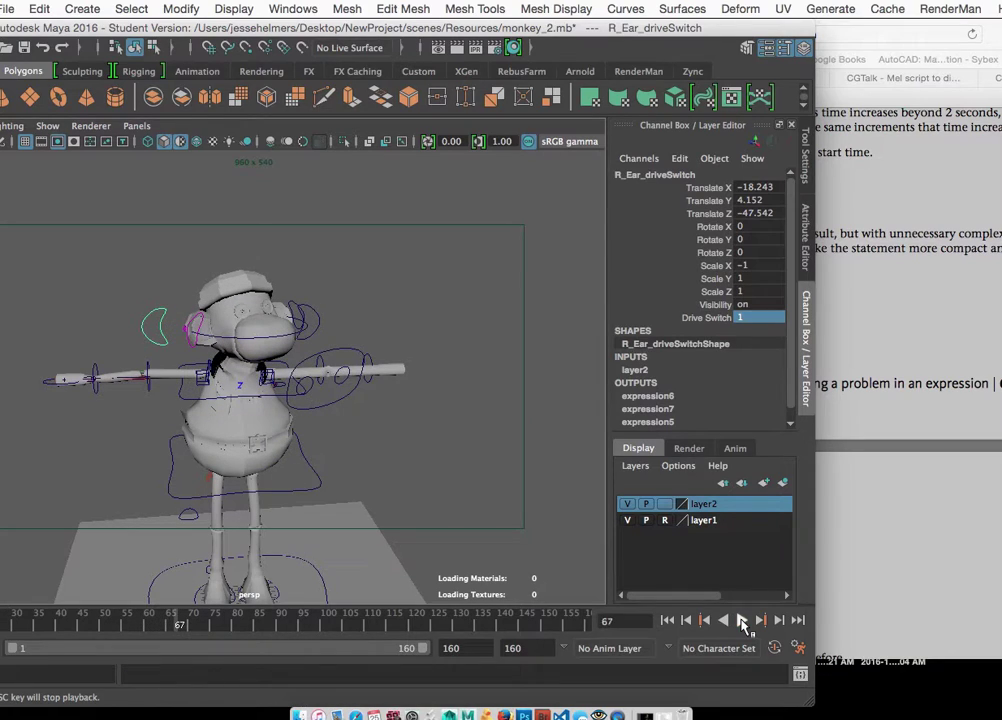
# Step: Key the Drive Switch at 1 on frame 60 and 0 on frame 80, scrubbing to preview
pyautogui.click(742, 621)
pyautogui.click(147, 626)
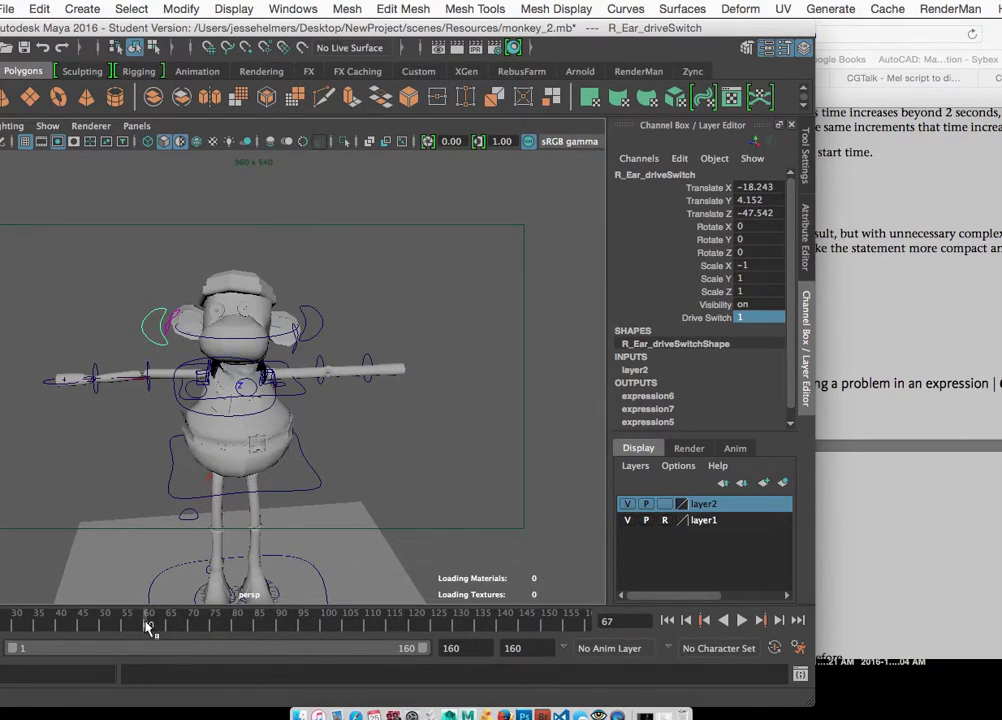
pyautogui.press('s')
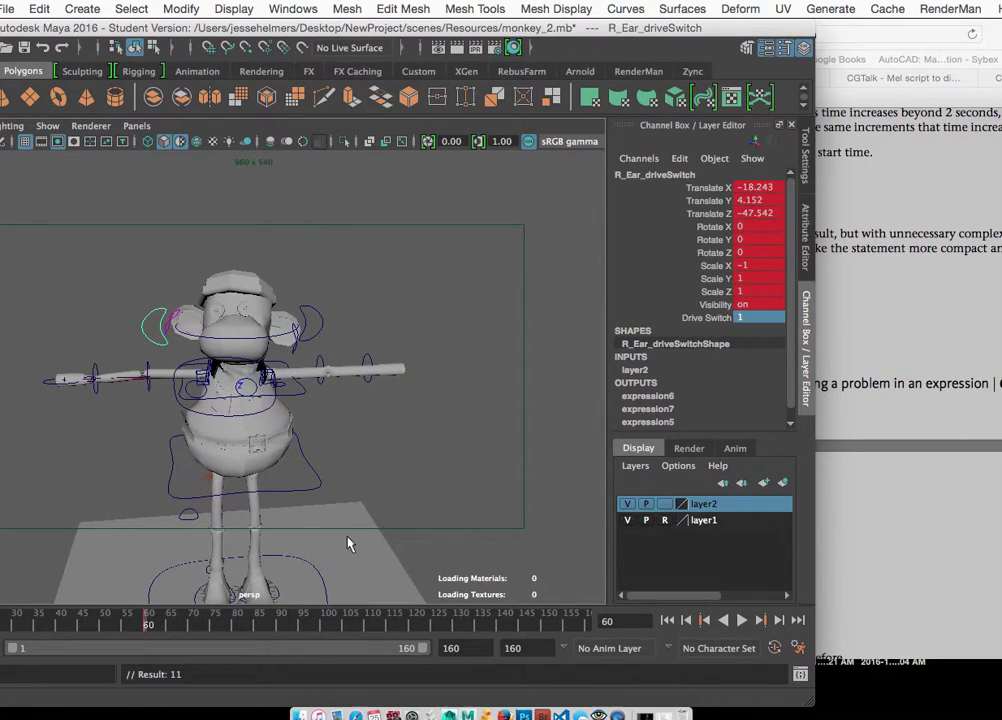
pyautogui.click(233, 626)
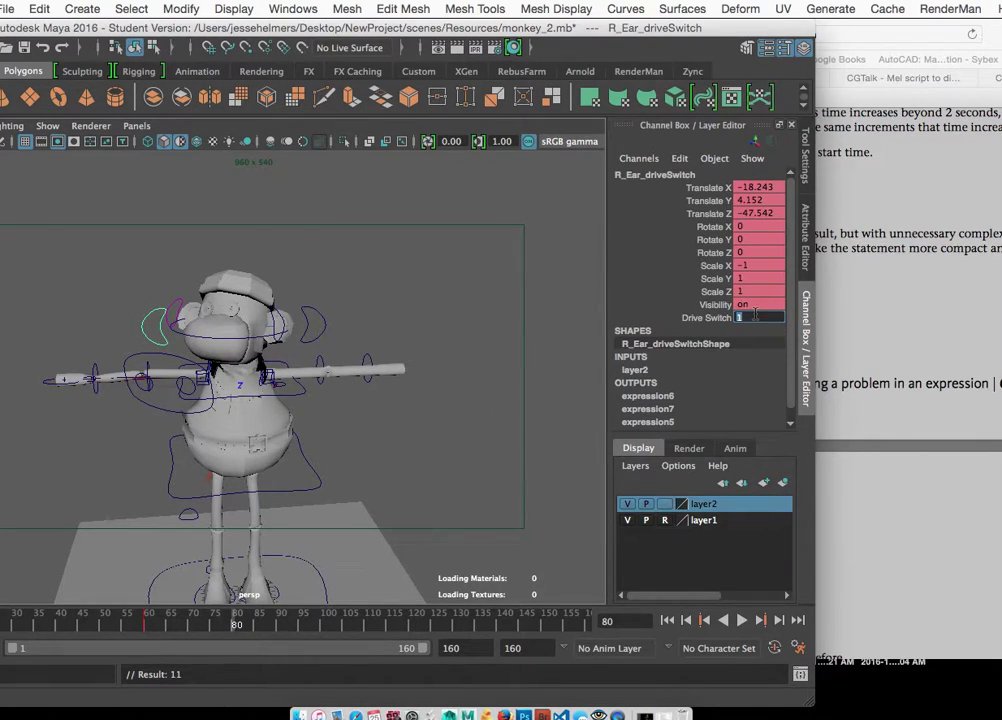
pyautogui.write('0')
pyautogui.press('Return')
pyautogui.moveTo(167, 626)
pyautogui.mouseDown()
pyautogui.moveTo(196, 624)
pyautogui.moveTo(168, 623)
pyautogui.mouseUp()
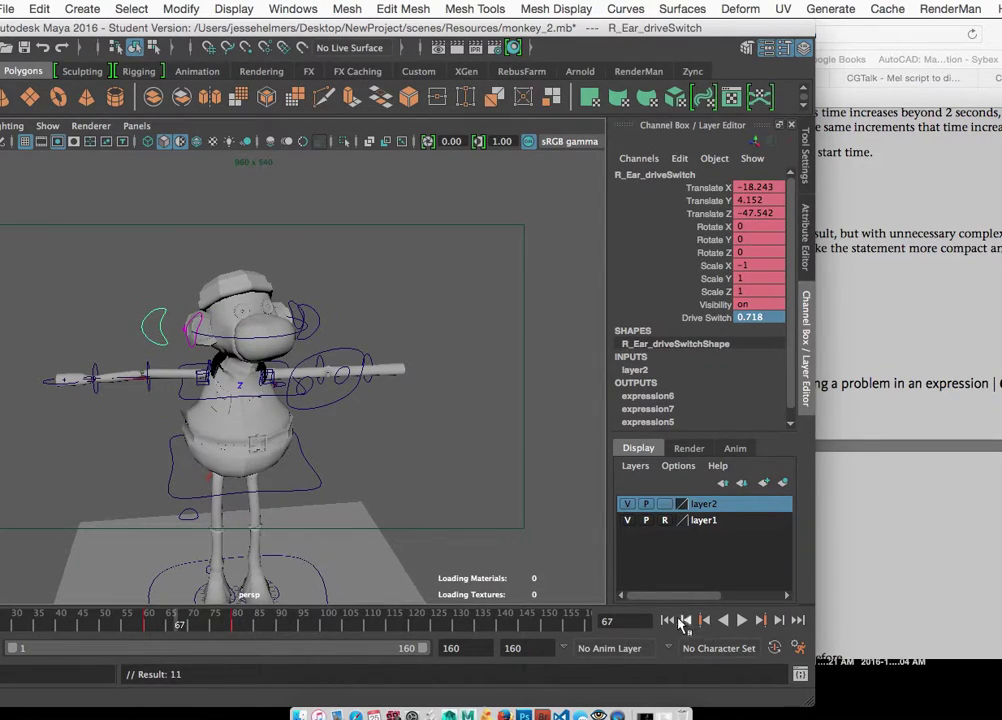
pyautogui.click(145, 610)
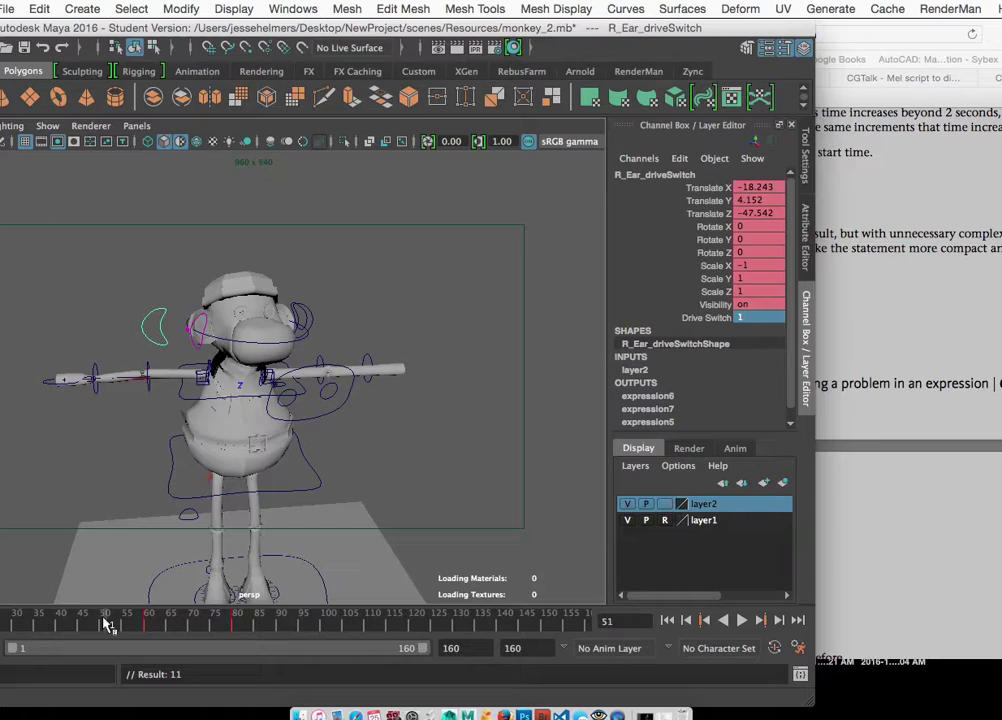
pyautogui.moveTo(105, 622); pyautogui.dragTo(40, 620)
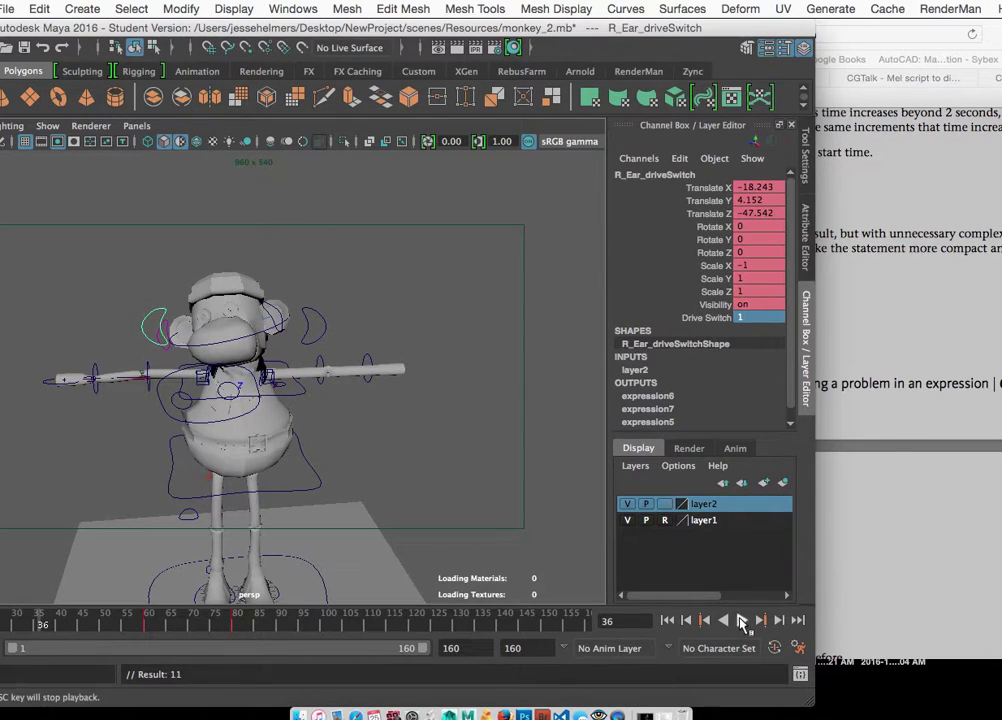
# Step: Key the Drive Switch back to 1 at frames 105 and 114, then play from frame 39
pyautogui.click(345, 625)
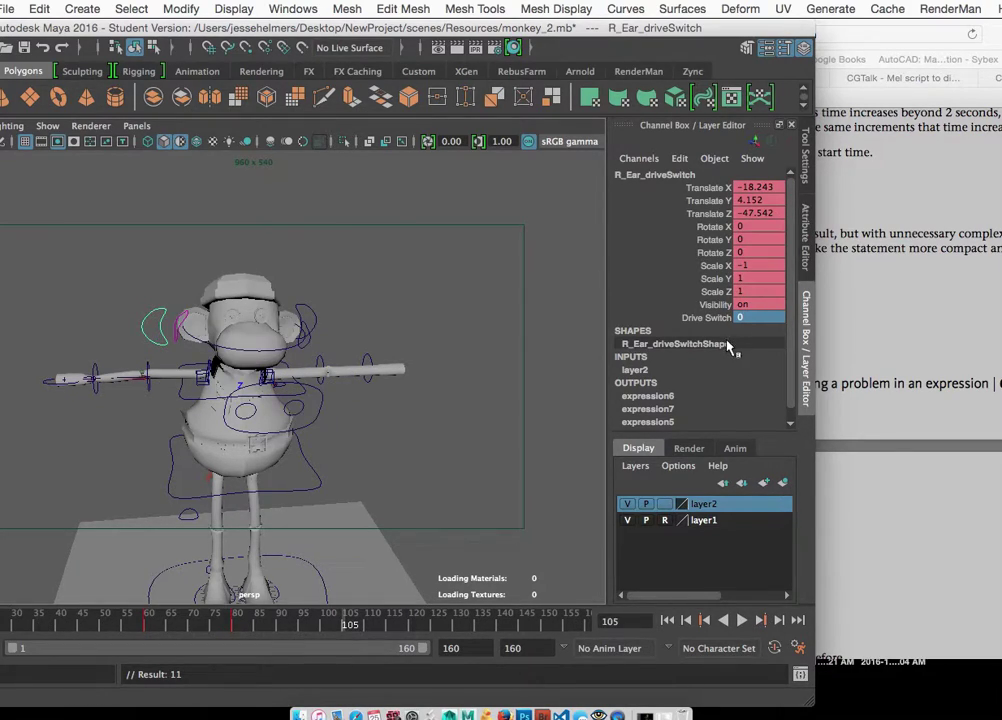
pyautogui.click(751, 316)
pyautogui.write('1')
pyautogui.press('Return')
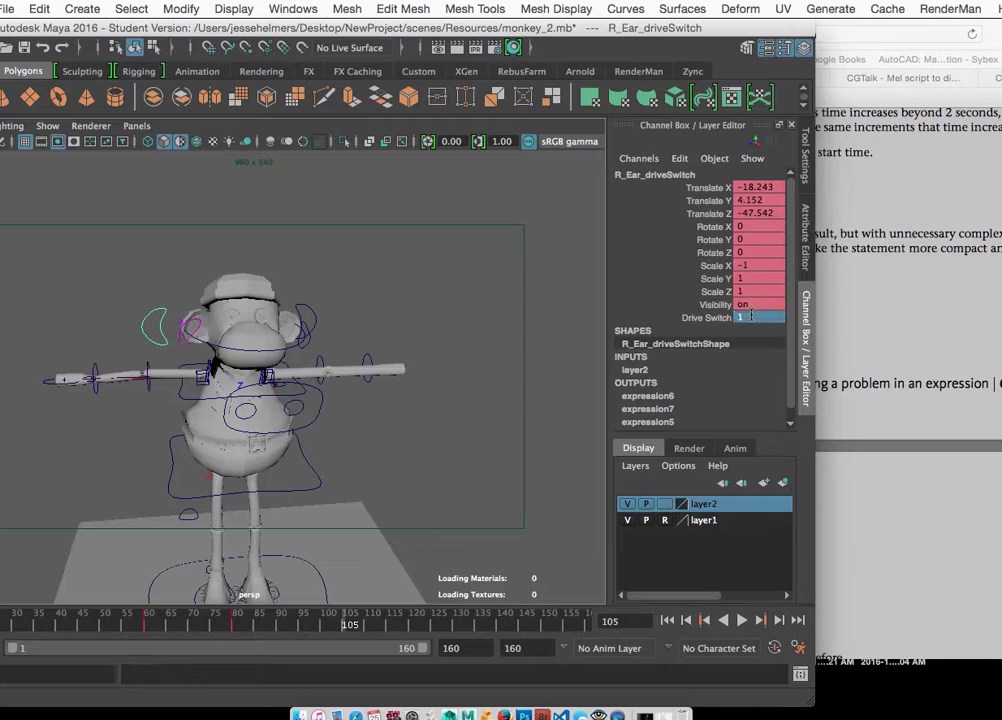
pyautogui.click(305, 625)
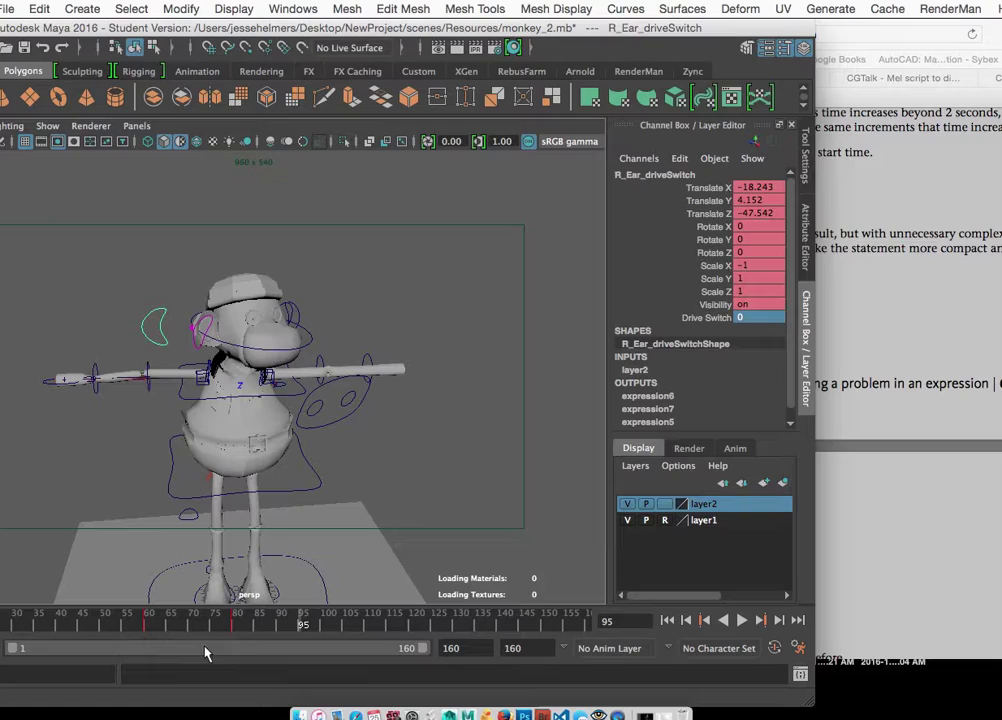
pyautogui.moveTo(233, 622); pyautogui.dragTo(282, 624)
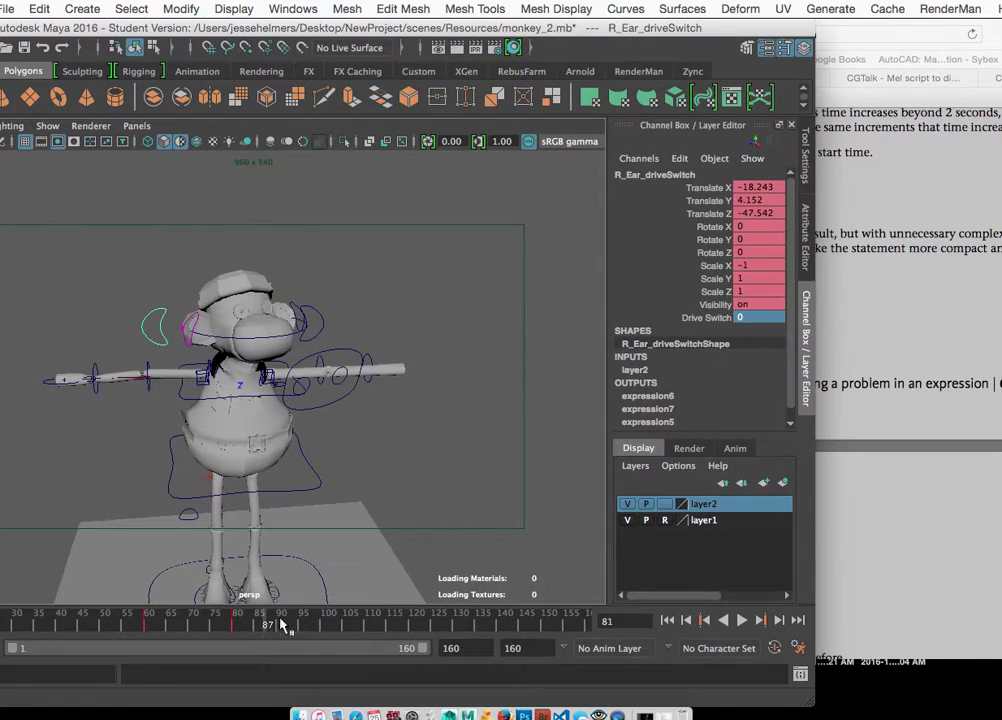
pyautogui.click(345, 626)
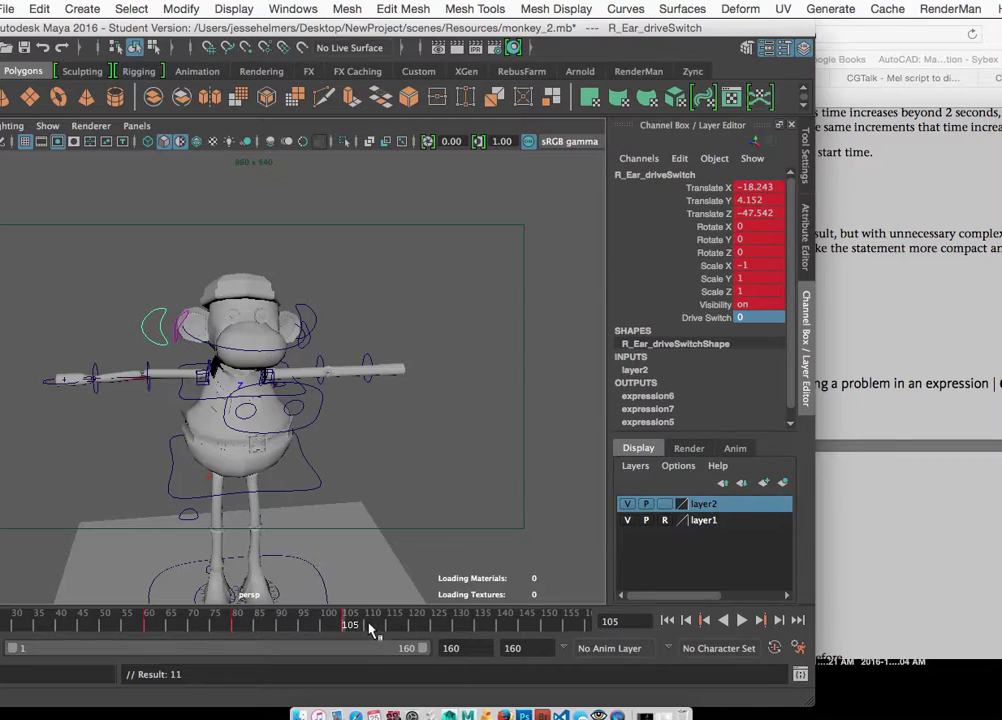
pyautogui.click(388, 626)
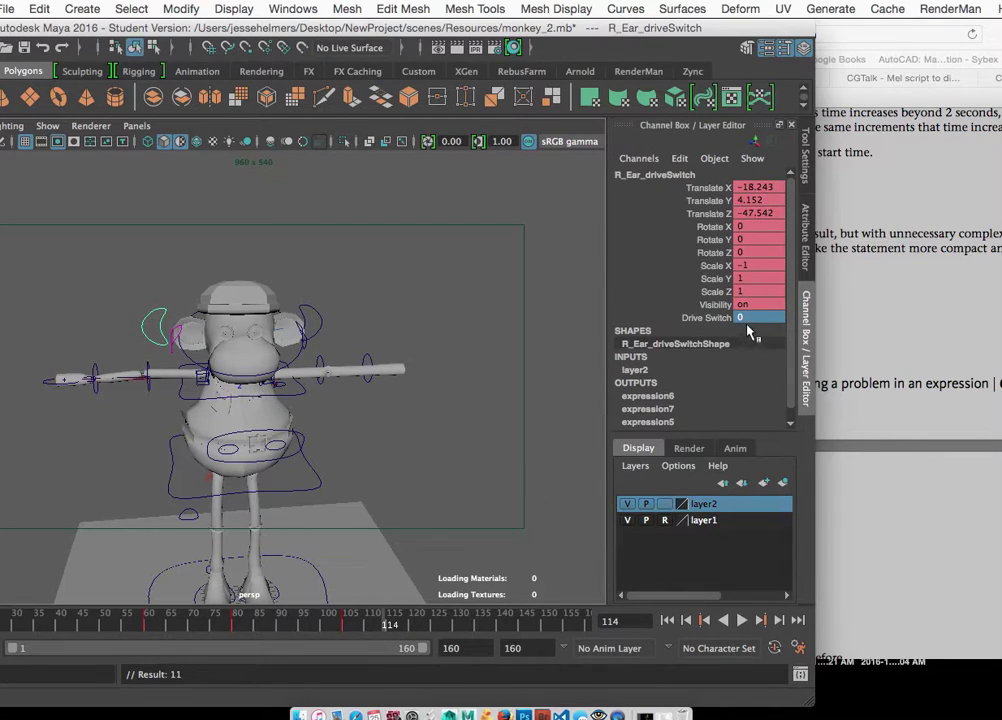
pyautogui.press('Return')
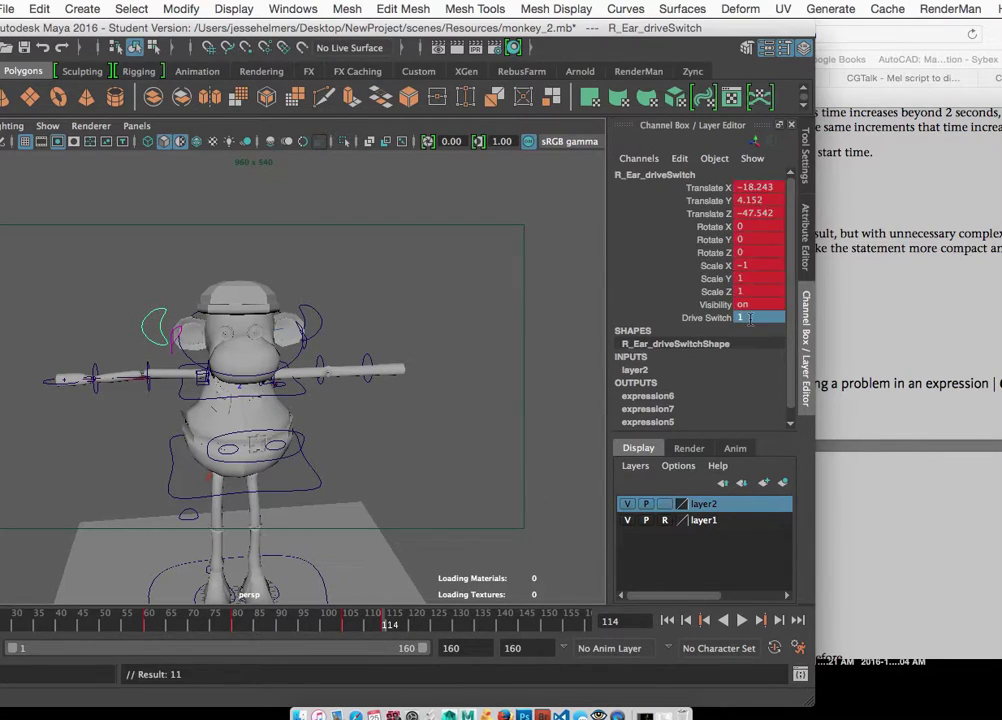
pyautogui.click(56, 622)
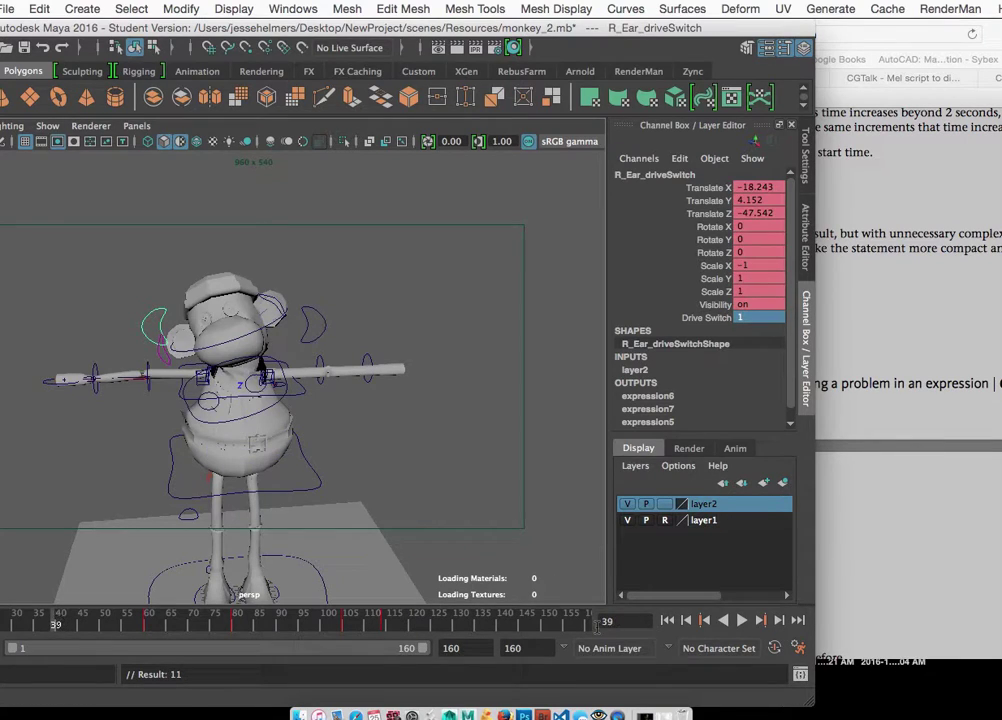
pyautogui.click(742, 621)
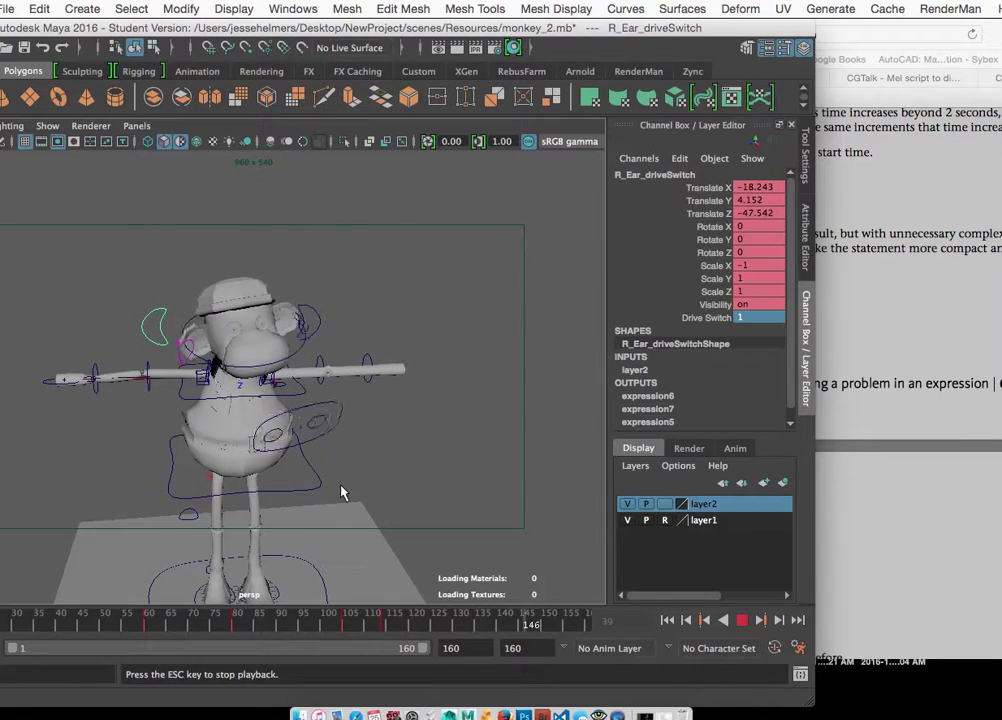
# Step: Stop the keyed ear-lag playback with Esc, leaving the timeline at frame 5
pyautogui.press('Escape')
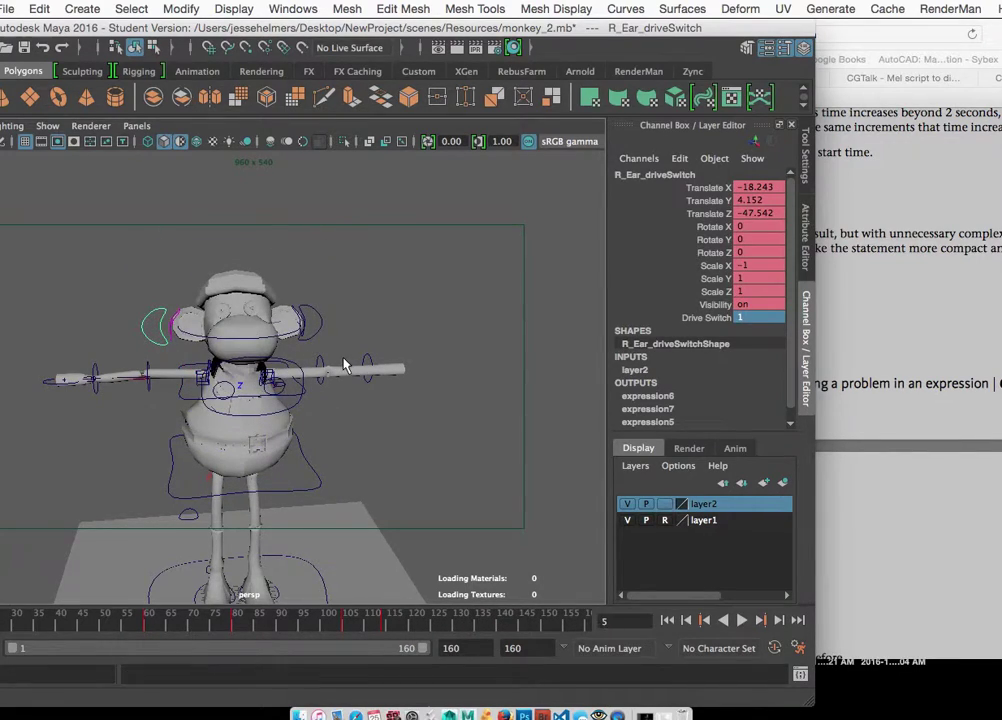